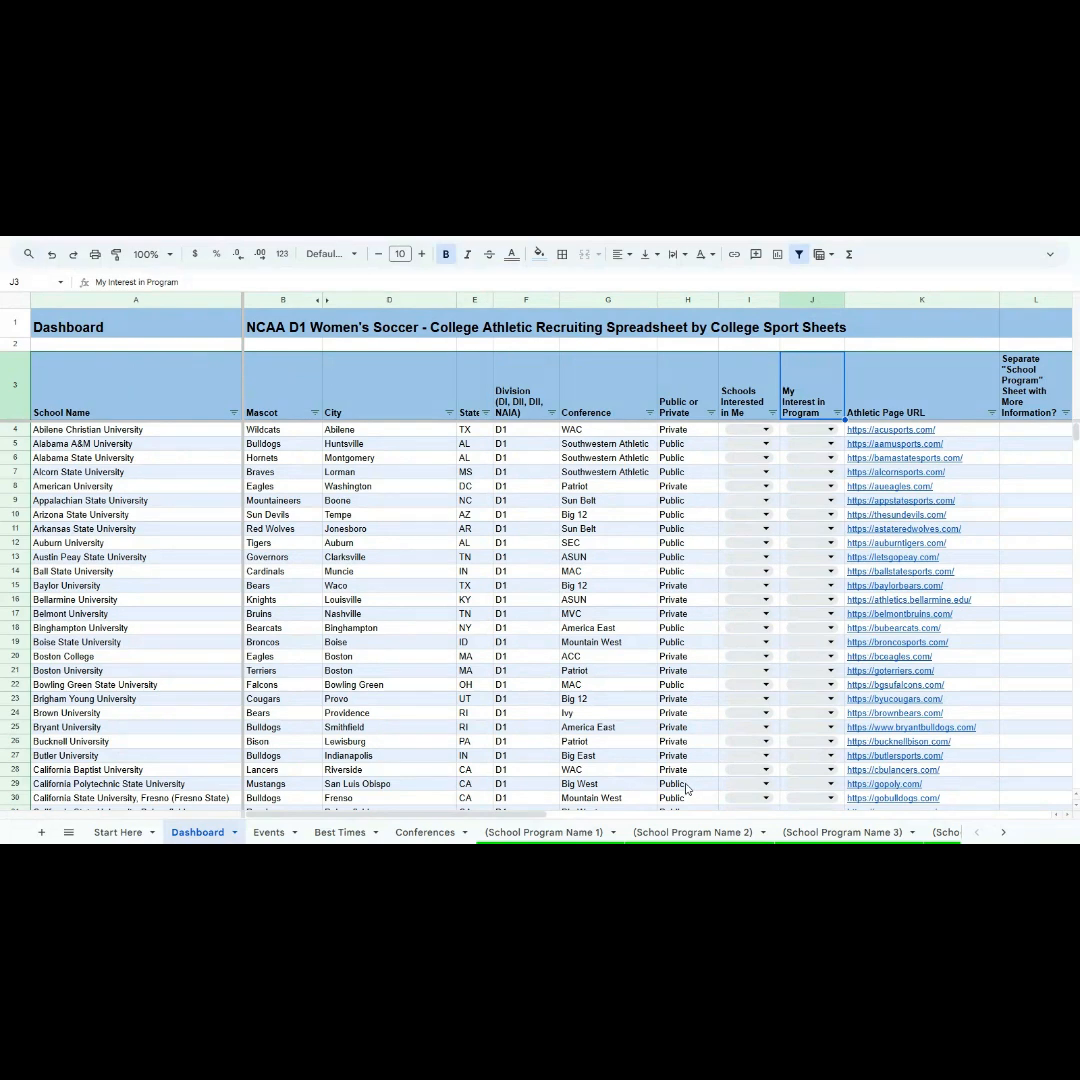
Review the Dashboard's column headings from the school details through to the coach contact, social media and event columns.
{"action": "left_click", "coordinate": [1068, 816]}
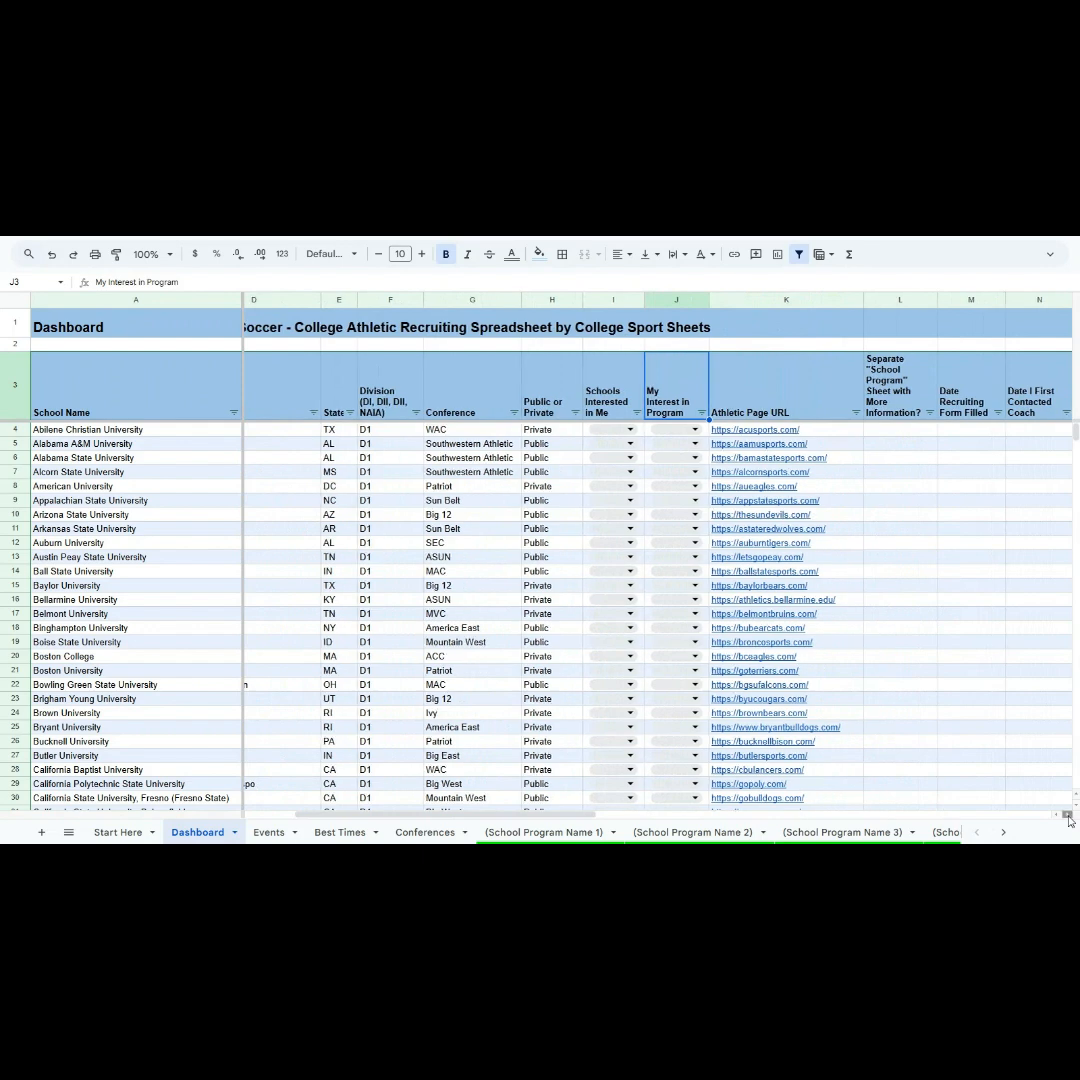
{"action": "left_click", "coordinate": [1068, 816]}
{"action": "left_click", "coordinate": [1068, 816]}
{"action": "left_click", "coordinate": [1068, 816]}
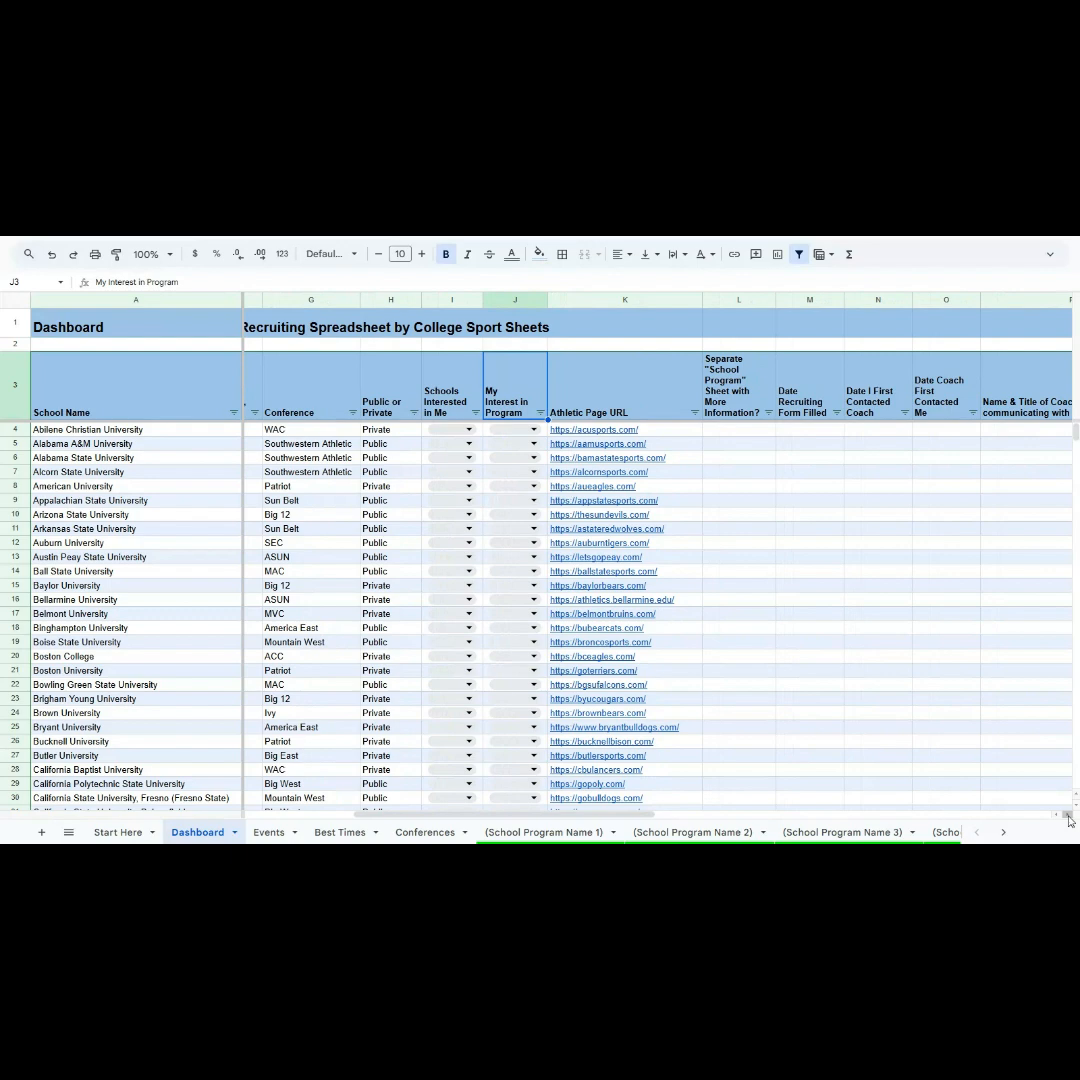
{"action": "left_click", "coordinate": [1068, 816]}
{"action": "left_click", "coordinate": [1068, 816]}
{"action": "left_click", "coordinate": [1068, 816]}
{"action": "left_click", "coordinate": [1068, 816]}
{"action": "left_click", "coordinate": [1068, 816]}
{"action": "left_click", "coordinate": [1068, 816]}
{"action": "left_click", "coordinate": [1068, 816]}
{"action": "left_click", "coordinate": [1068, 816]}
{"action": "left_click", "coordinate": [1068, 816]}
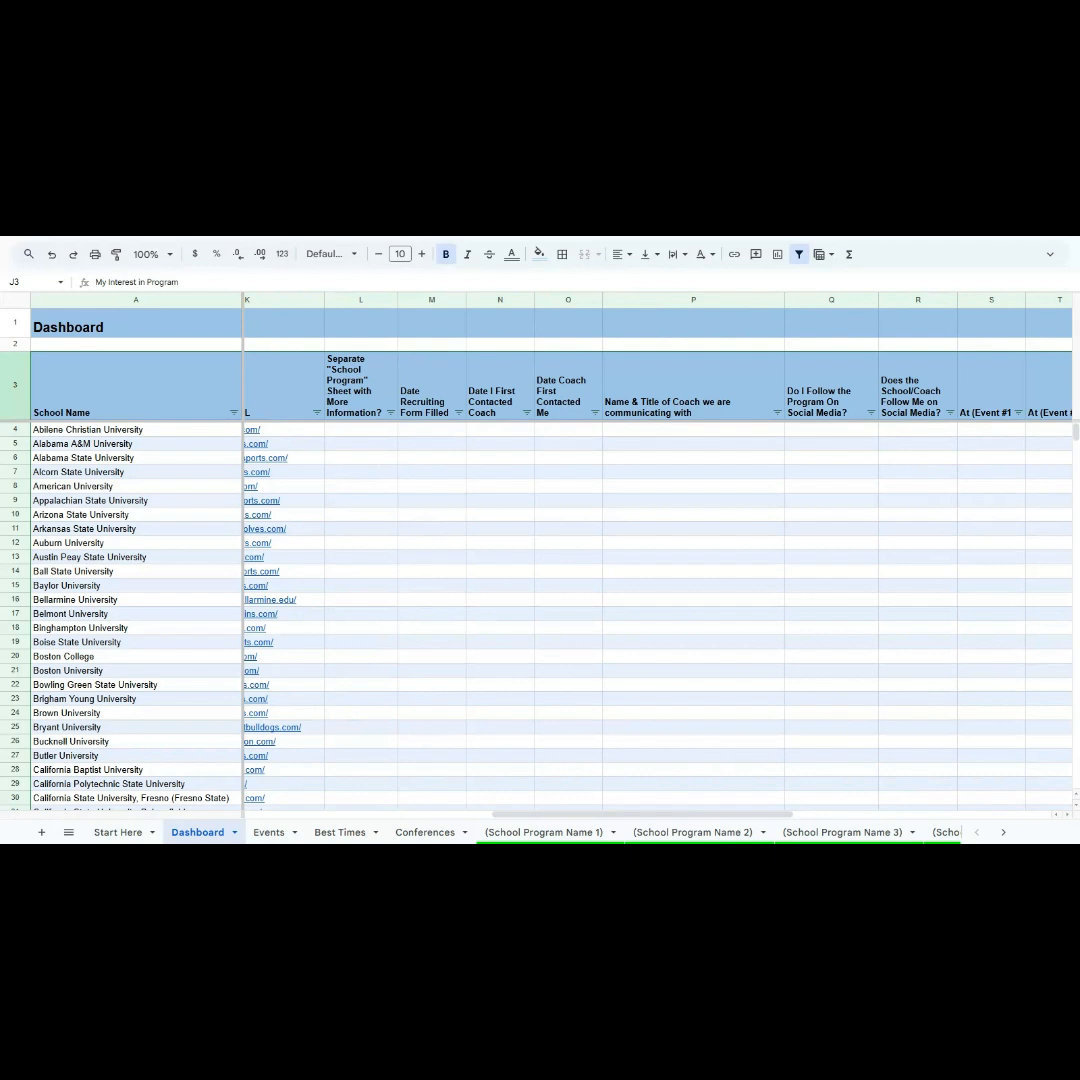
Search the Dashboard for "ark" to locate a school by name.
{"action": "key", "text": "ctrl+f"}
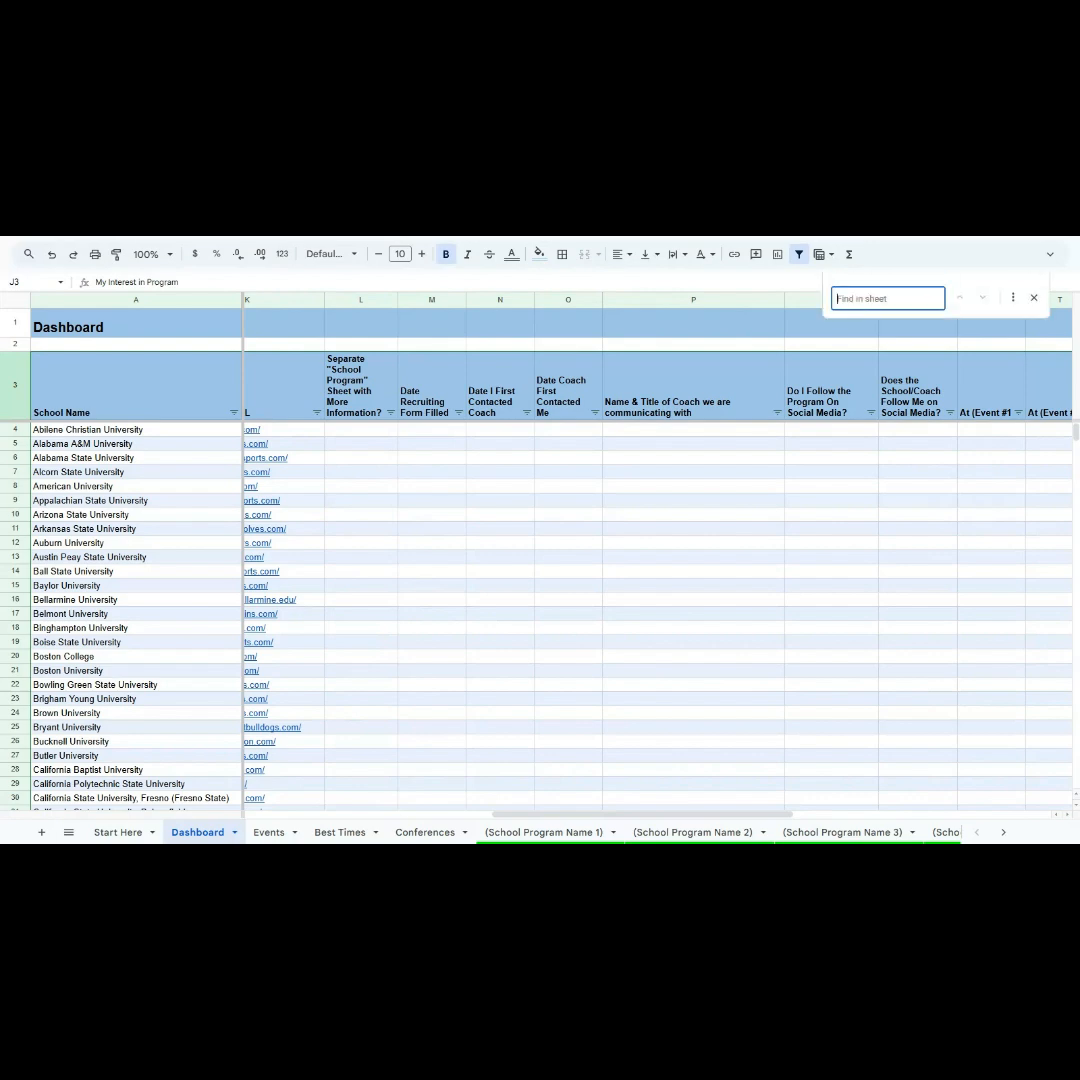
{"action": "type", "text": "ark"}
{"action": "key", "text": "Escape"}
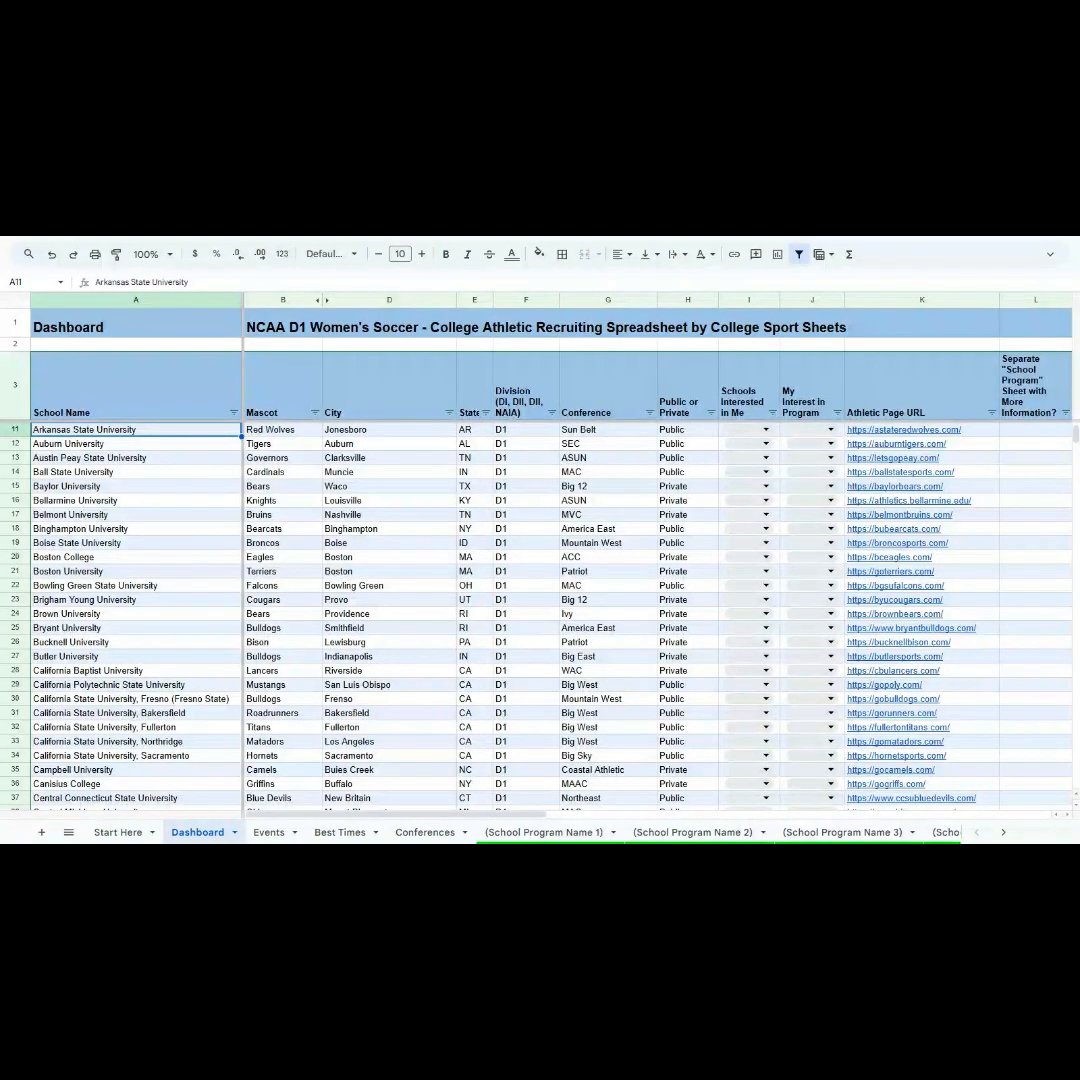
On the Events sheet, choose Canisius College as the first school with coaches attending Event #1.
{"action": "left_click", "coordinate": [269, 833]}
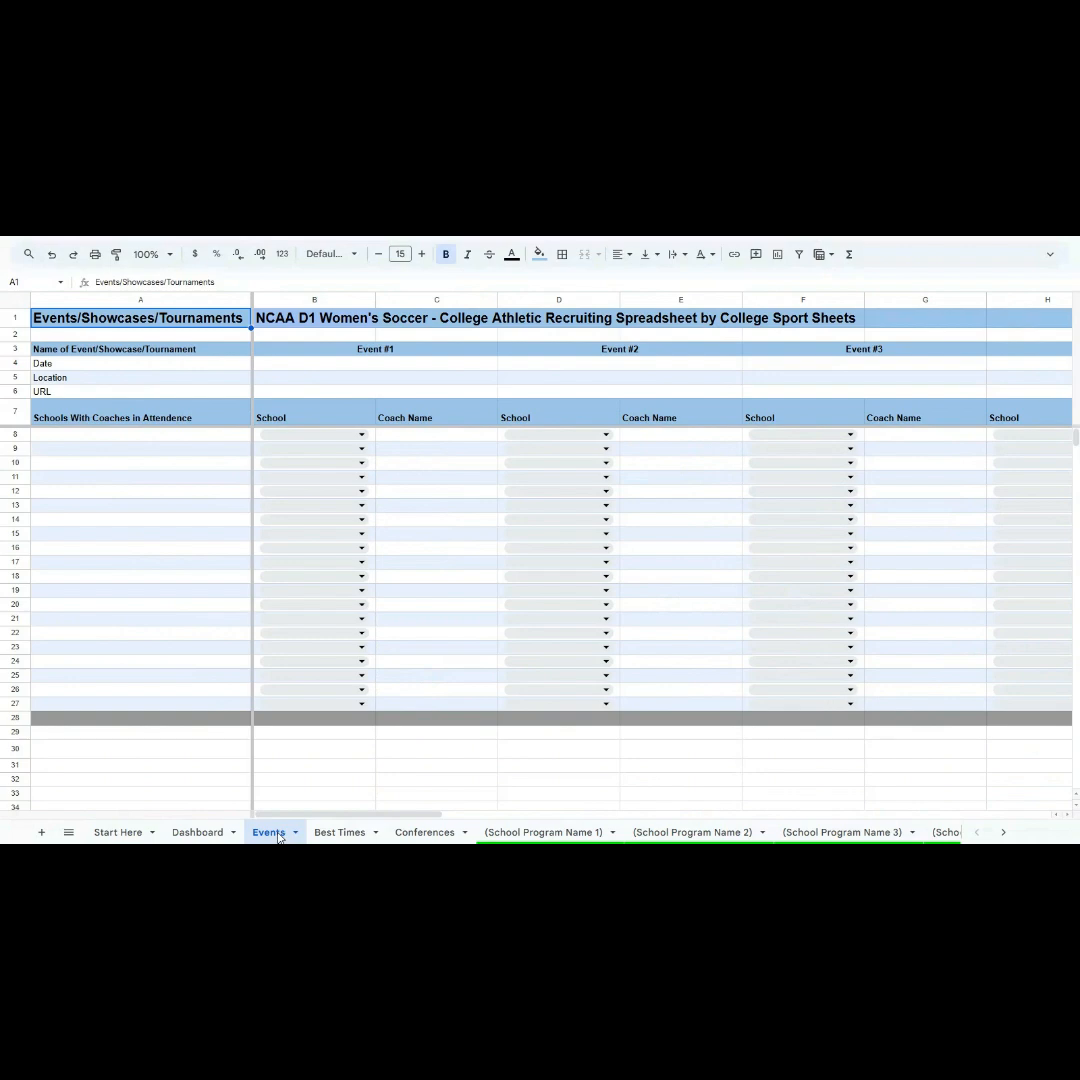
{"action": "left_click", "coordinate": [361, 438]}
{"action": "scroll", "coordinate": [352, 603], "scroll_direction": "down", "scroll_amount": 5}
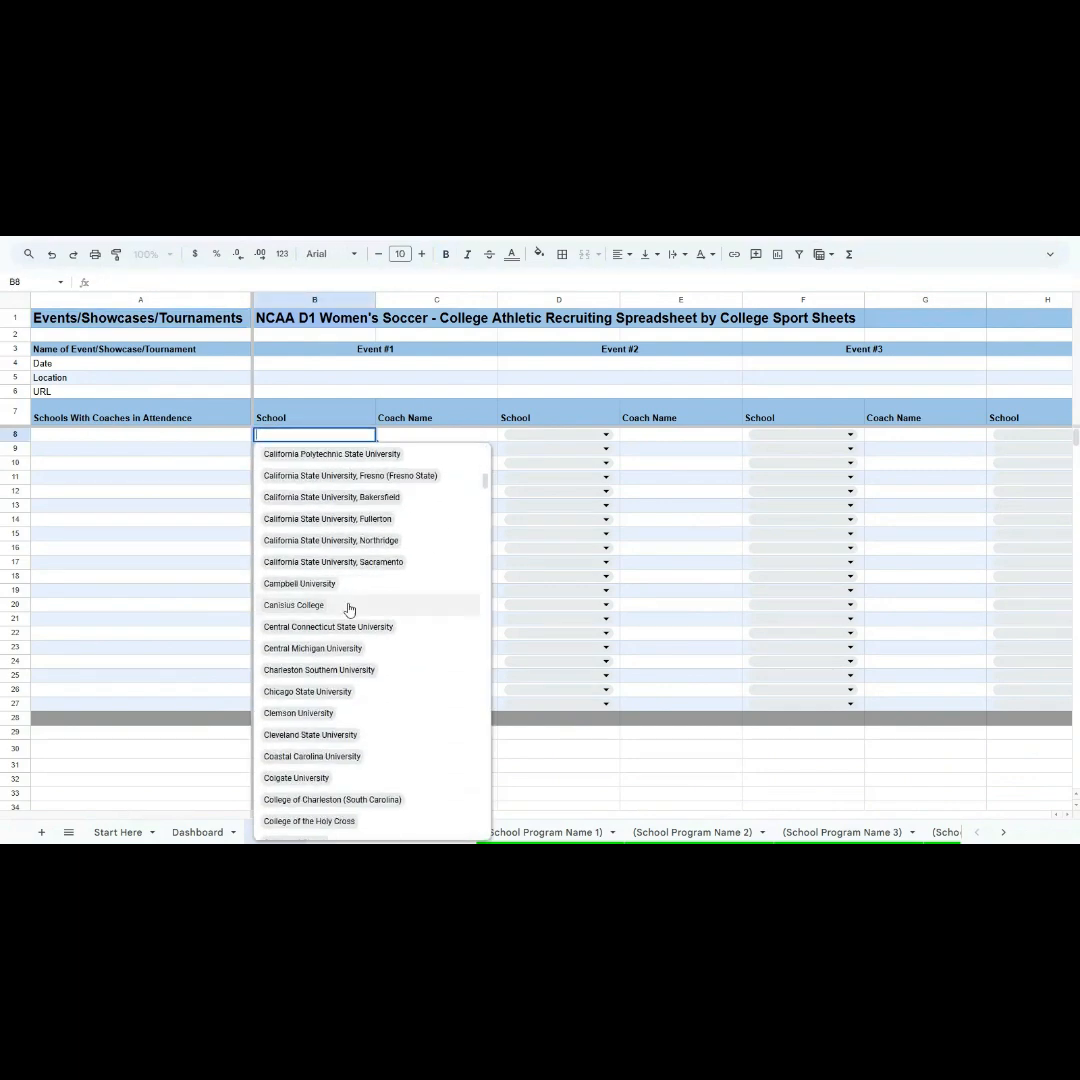
{"action": "left_click", "coordinate": [351, 606]}
{"action": "left_click", "coordinate": [398, 442]}
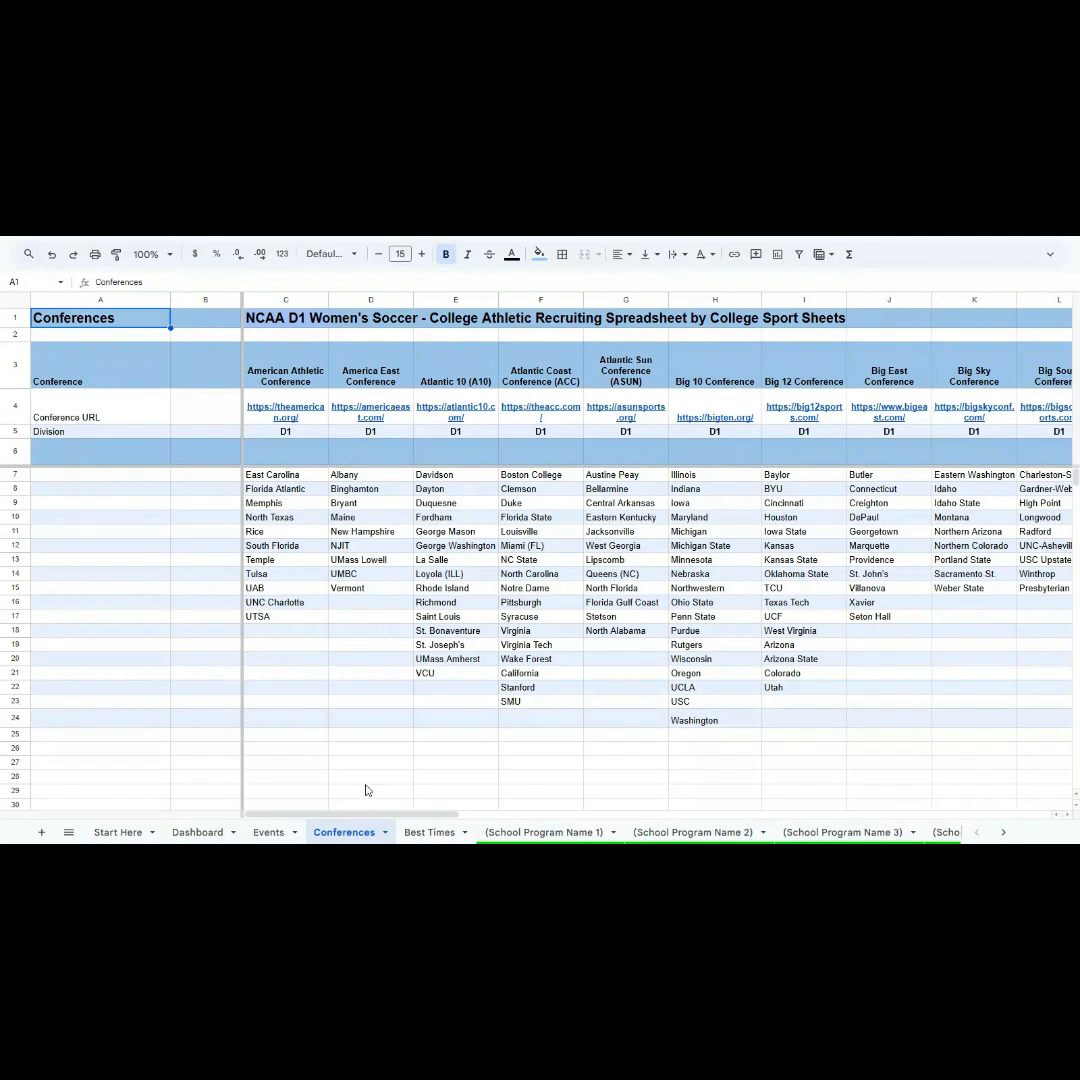
Review the Best Times sheet's conference columns, SwimCloud links and swim event rows.
{"action": "left_click", "coordinate": [425, 836]}
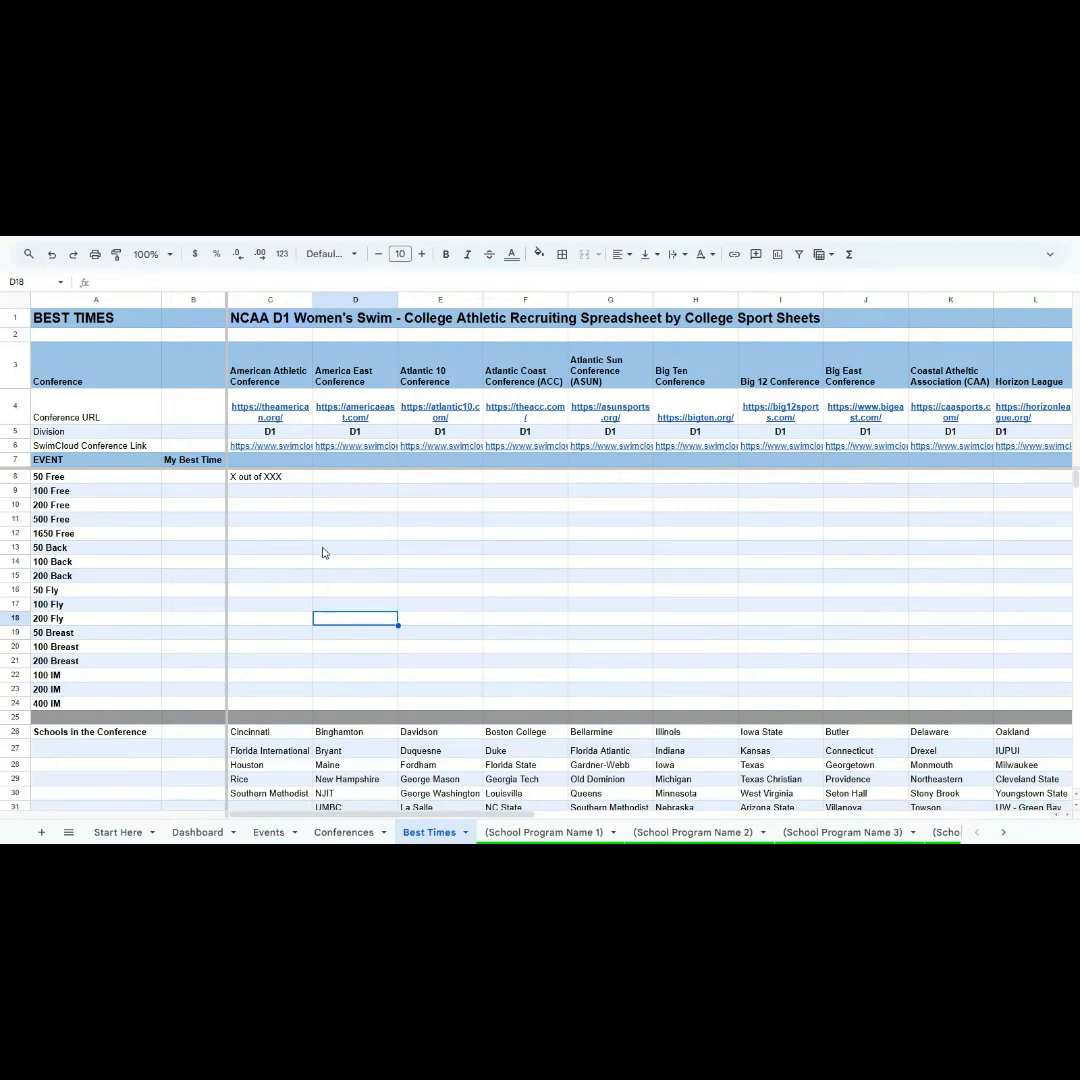
{"action": "mouse_move", "coordinate": [267, 453]}
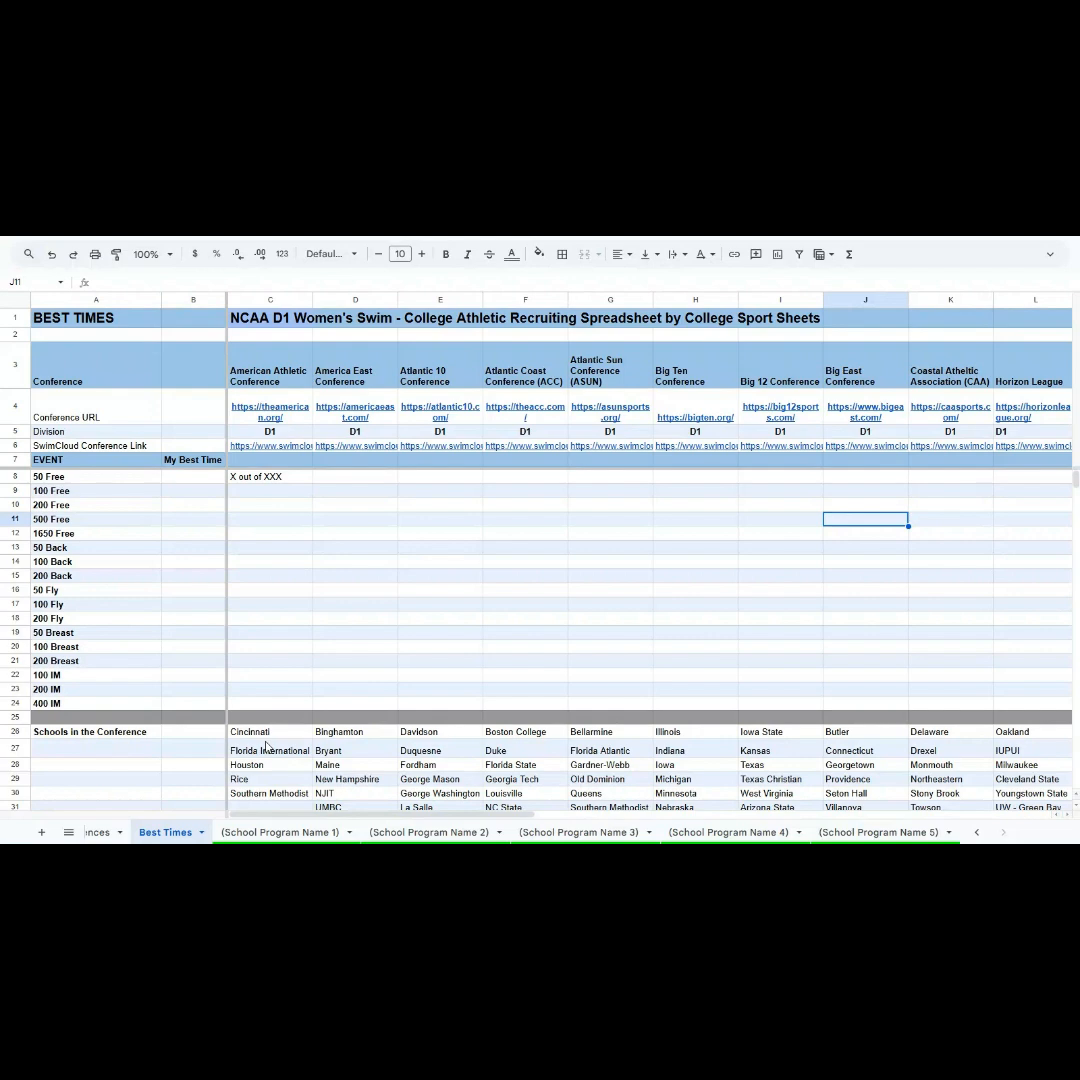
On the (School Program Name 1) sheet, set the School Name to University of Illinois at Chicago (UIC).
{"action": "left_click", "coordinate": [283, 832]}
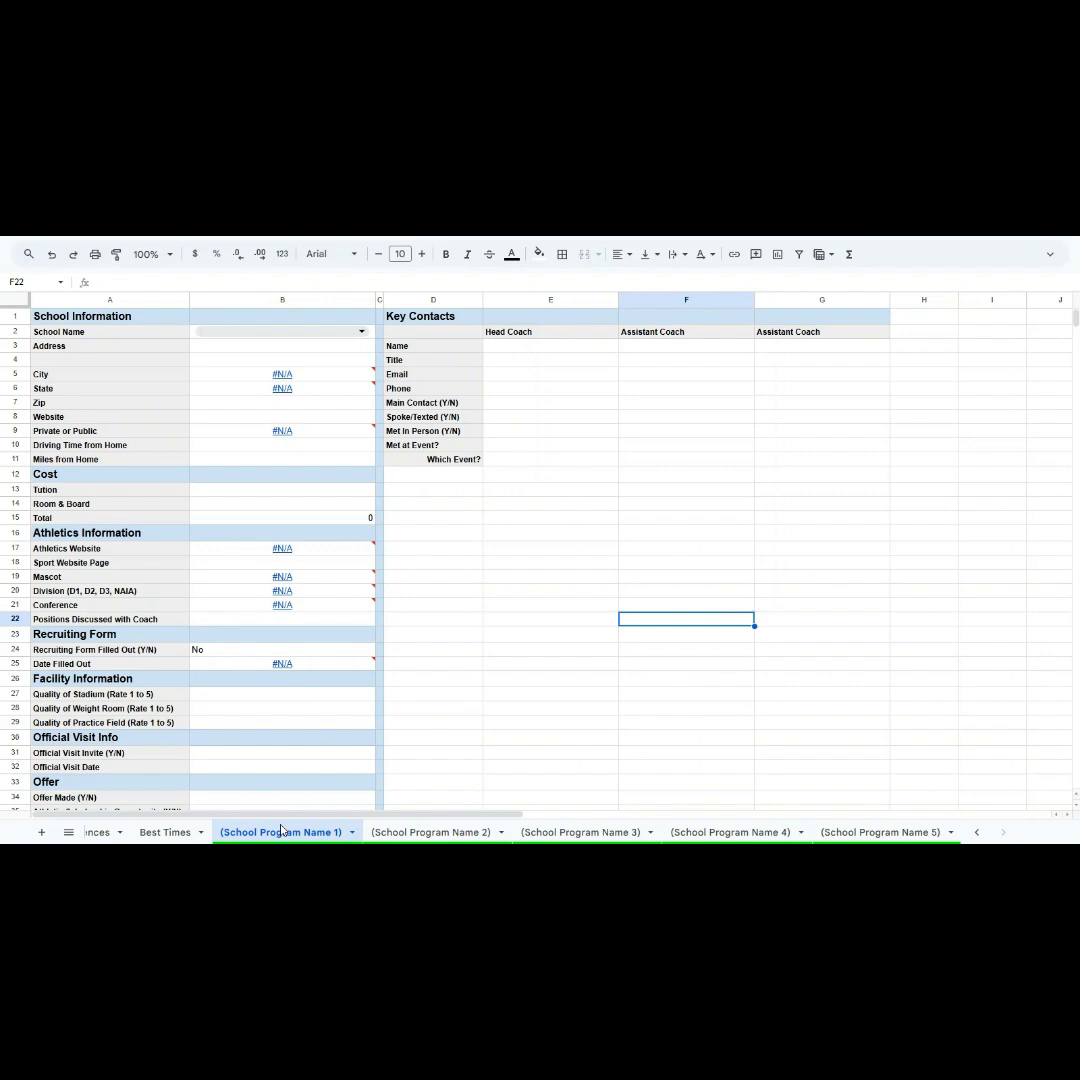
{"action": "left_click", "coordinate": [360, 333]}
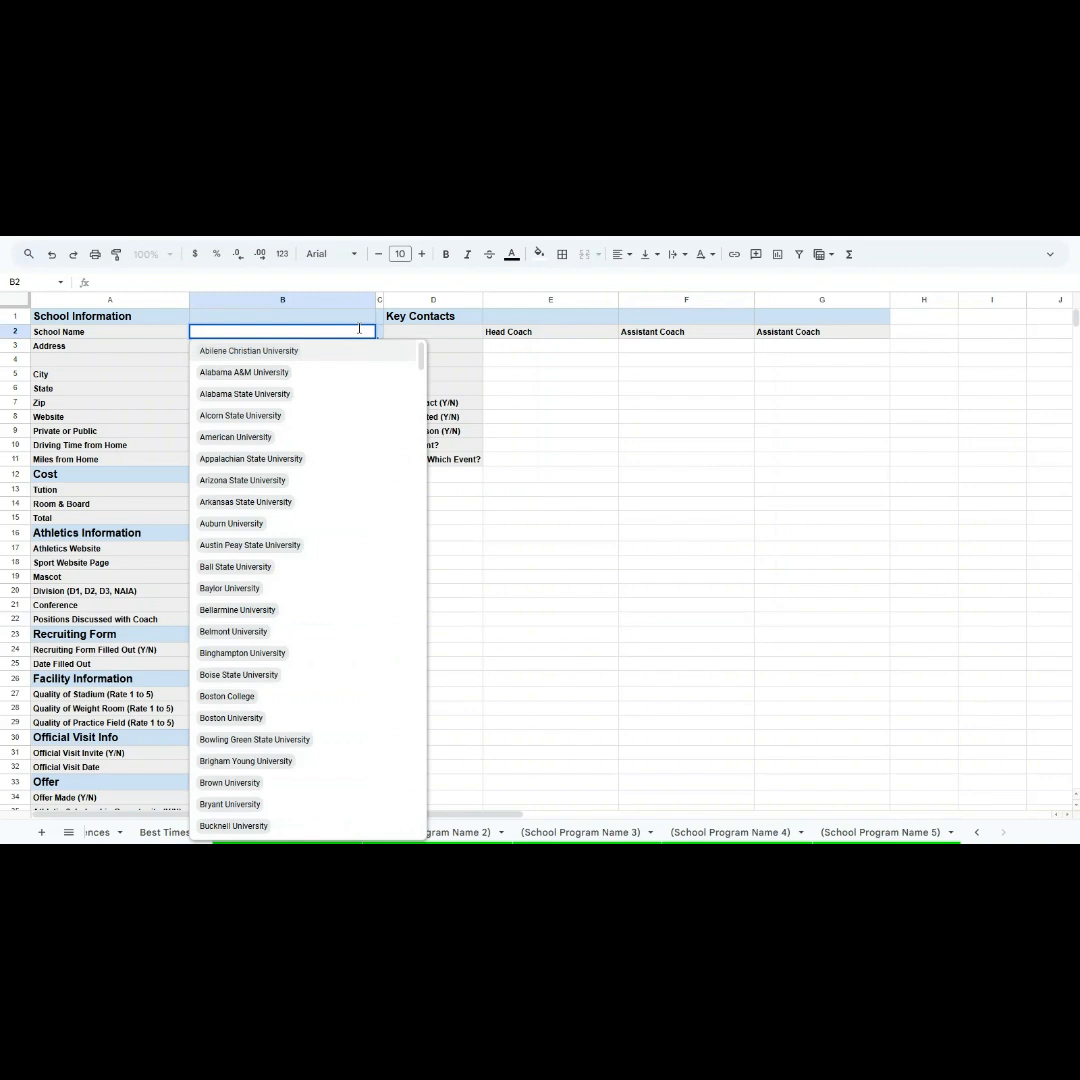
{"action": "scroll", "coordinate": [297, 550], "scroll_direction": "down", "scroll_amount": 20}
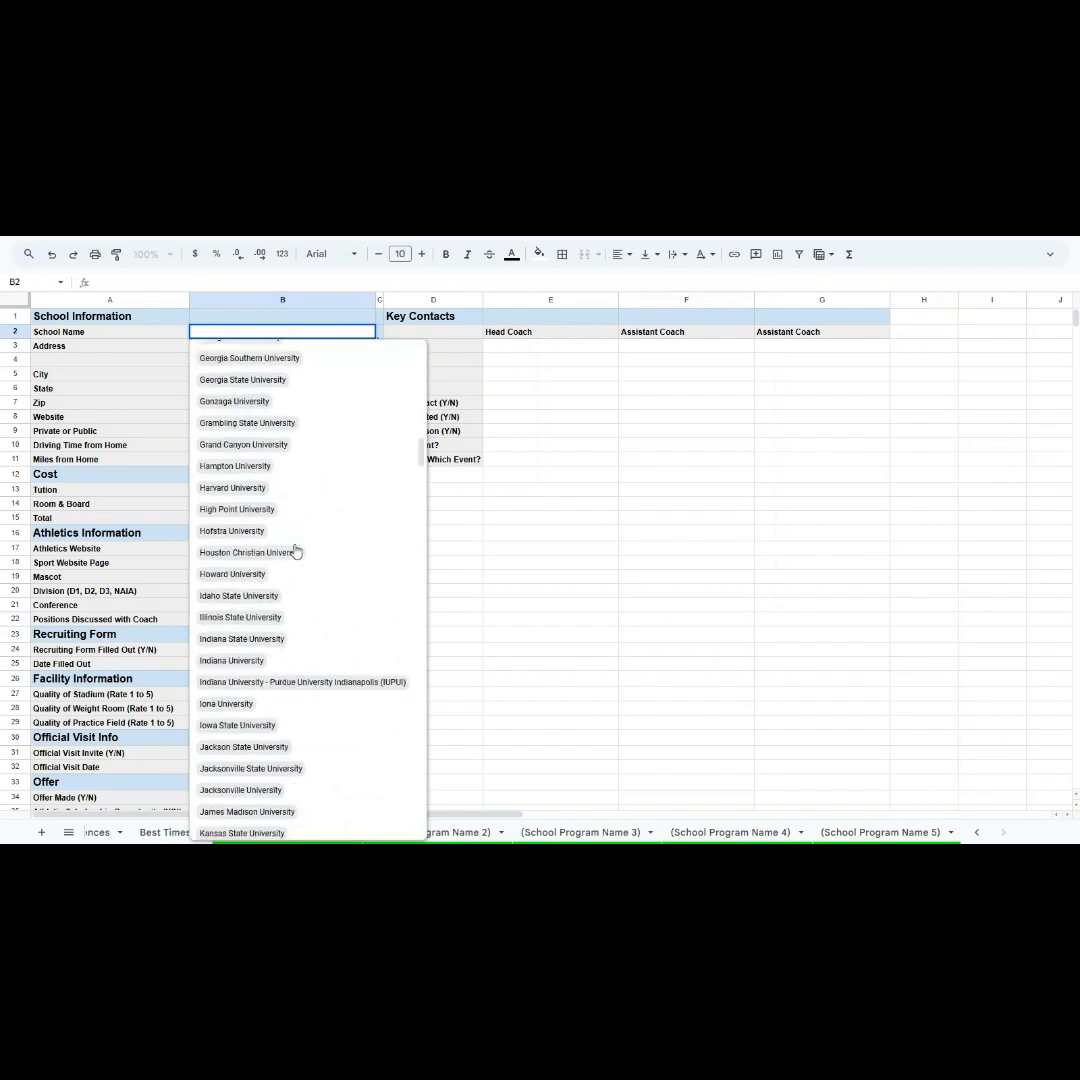
{"action": "scroll", "coordinate": [297, 550], "scroll_direction": "down", "scroll_amount": 20}
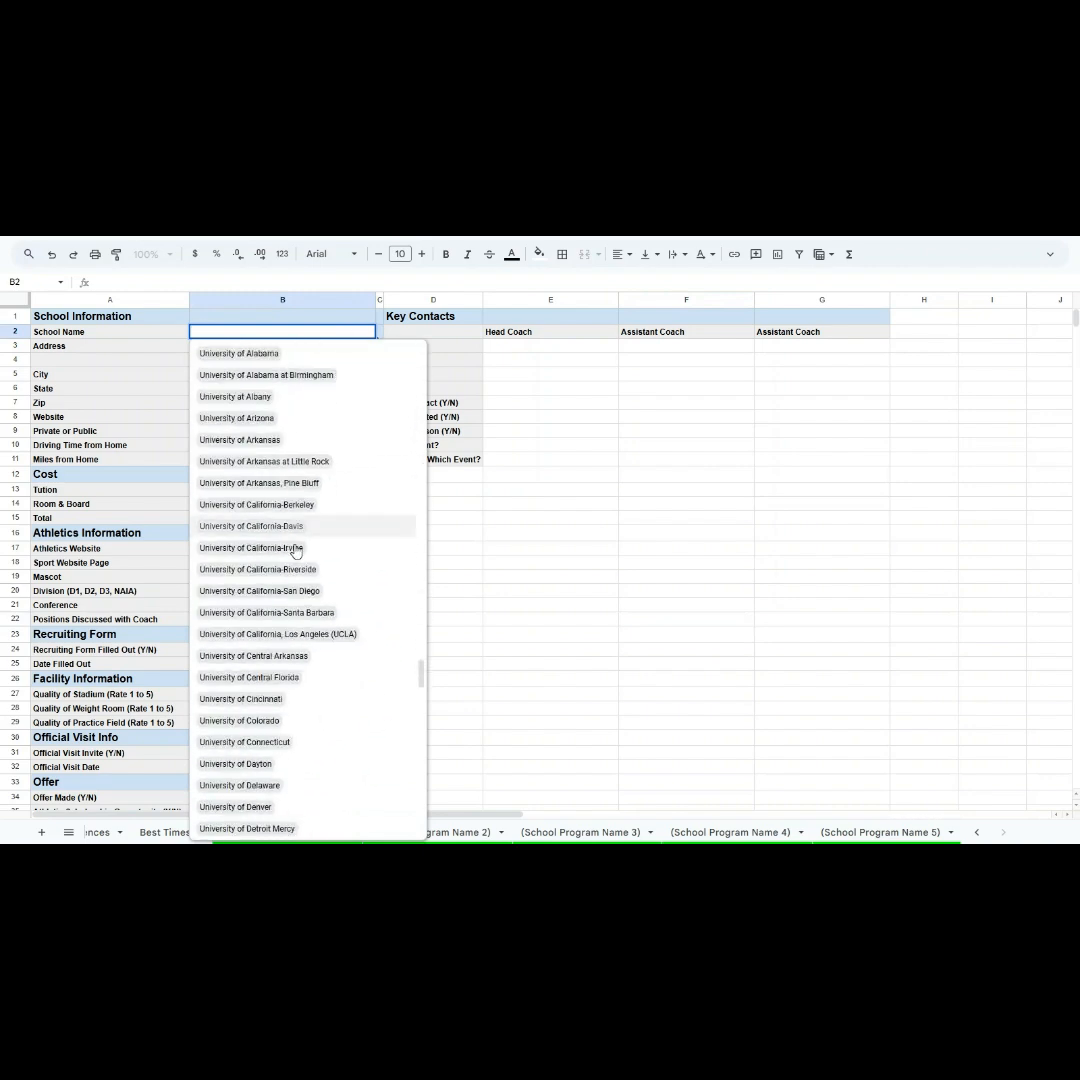
{"action": "scroll", "coordinate": [297, 550], "scroll_direction": "down", "scroll_amount": 5}
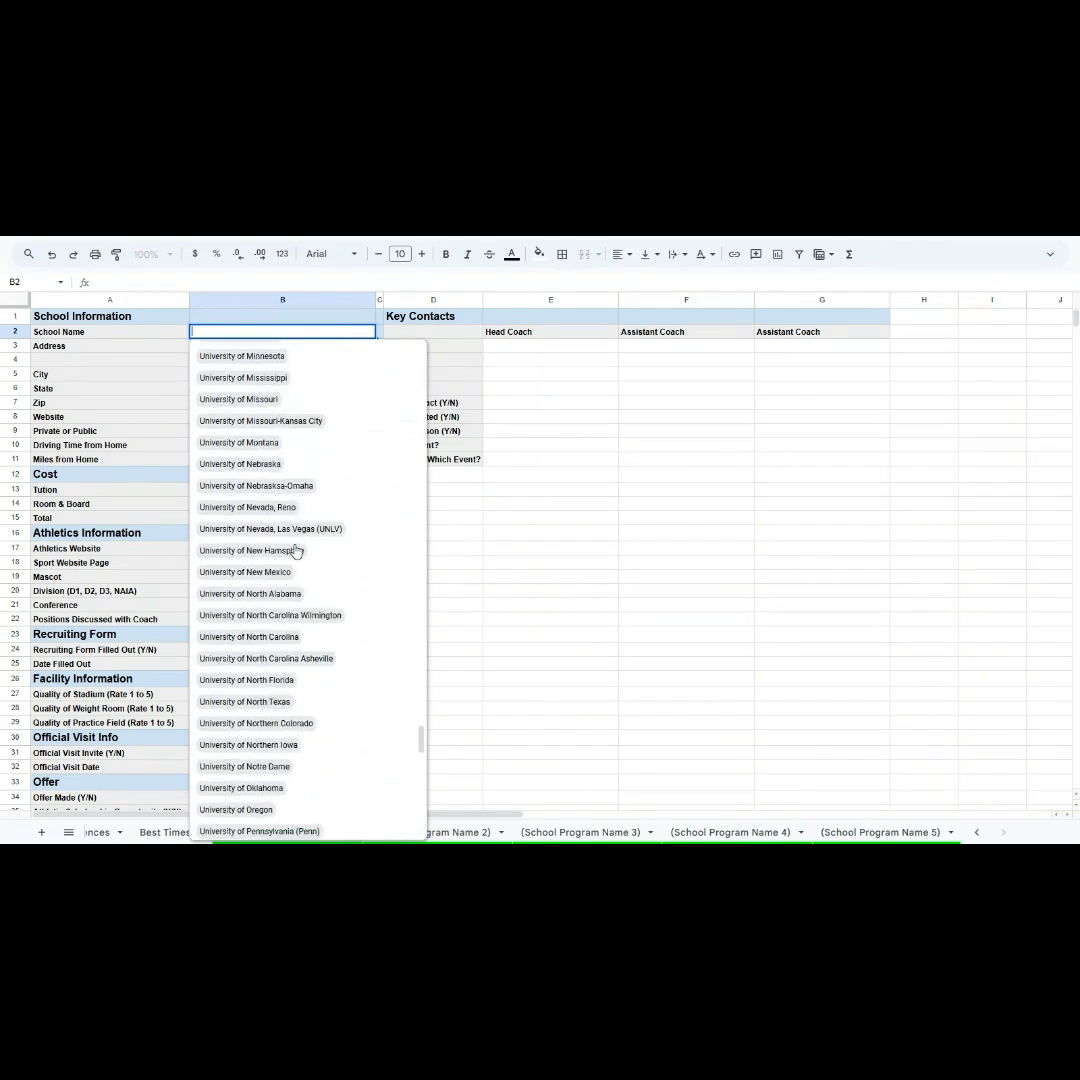
{"action": "scroll", "coordinate": [297, 550], "scroll_direction": "down", "scroll_amount": 3}
{"action": "scroll", "coordinate": [297, 550], "scroll_direction": "up", "scroll_amount": 7}
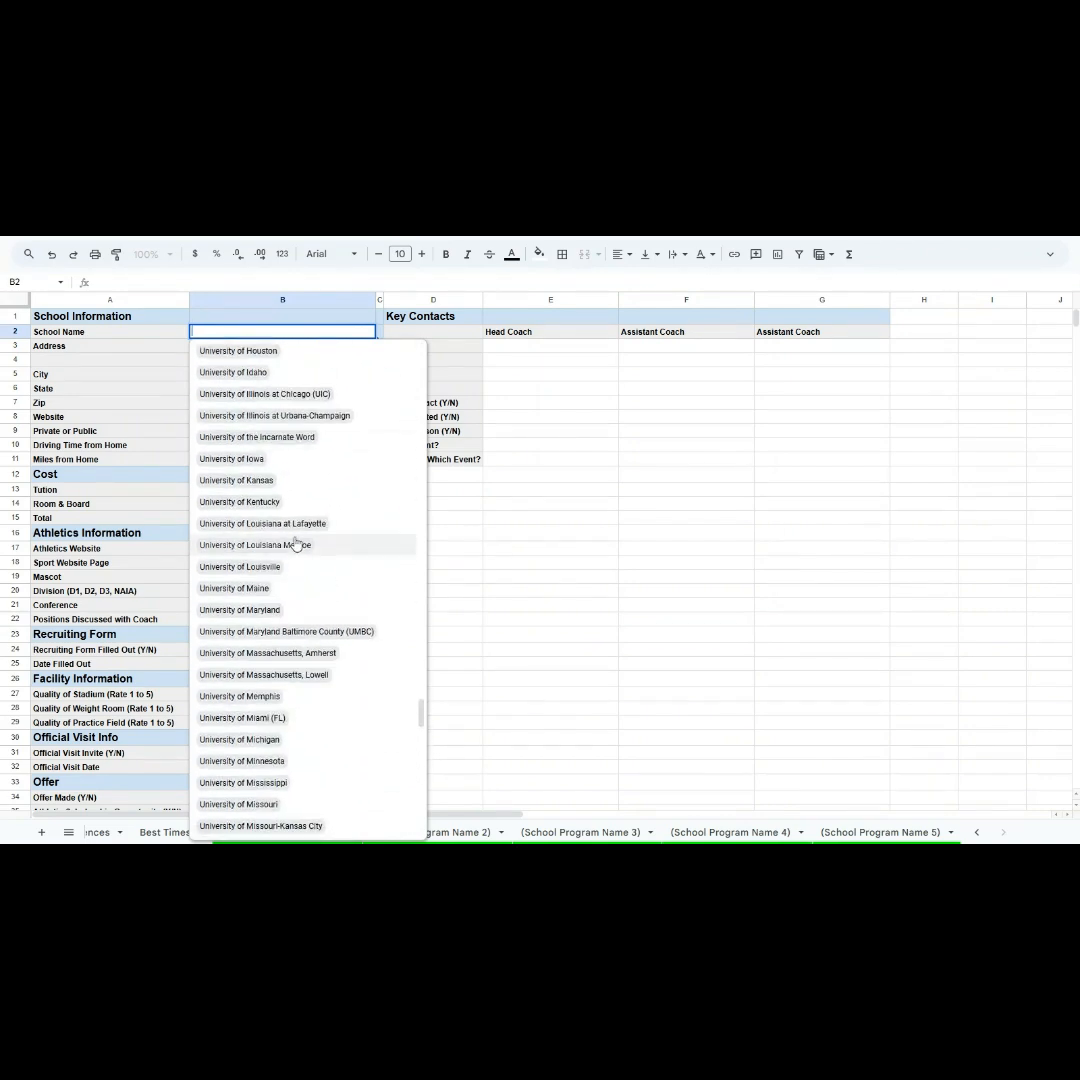
{"action": "left_click", "coordinate": [301, 394]}
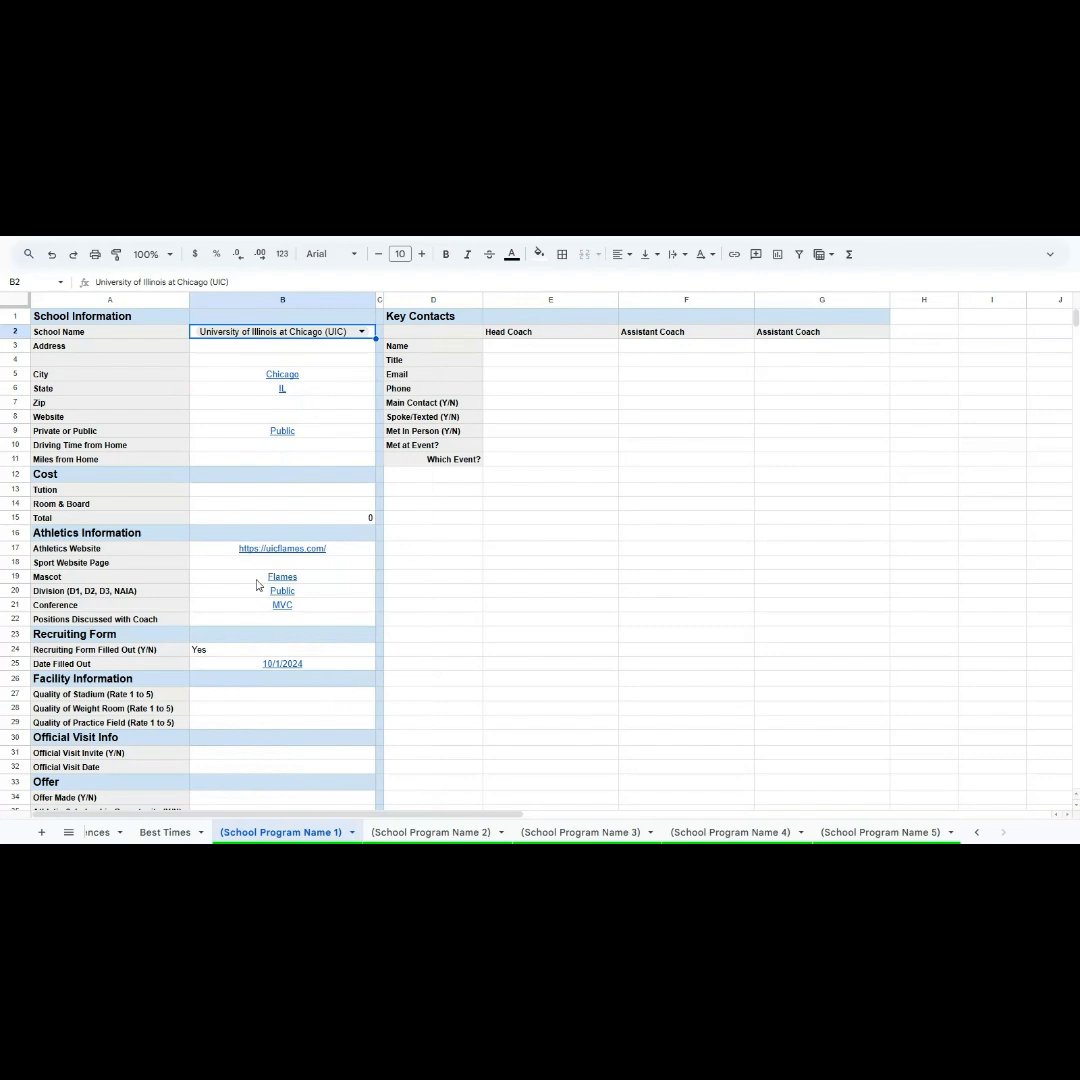
Examine the rest of the school program sheet, including the Offer section and the Conversation Log.
{"action": "scroll", "coordinate": [257, 585], "scroll_direction": "down", "scroll_amount": 5}
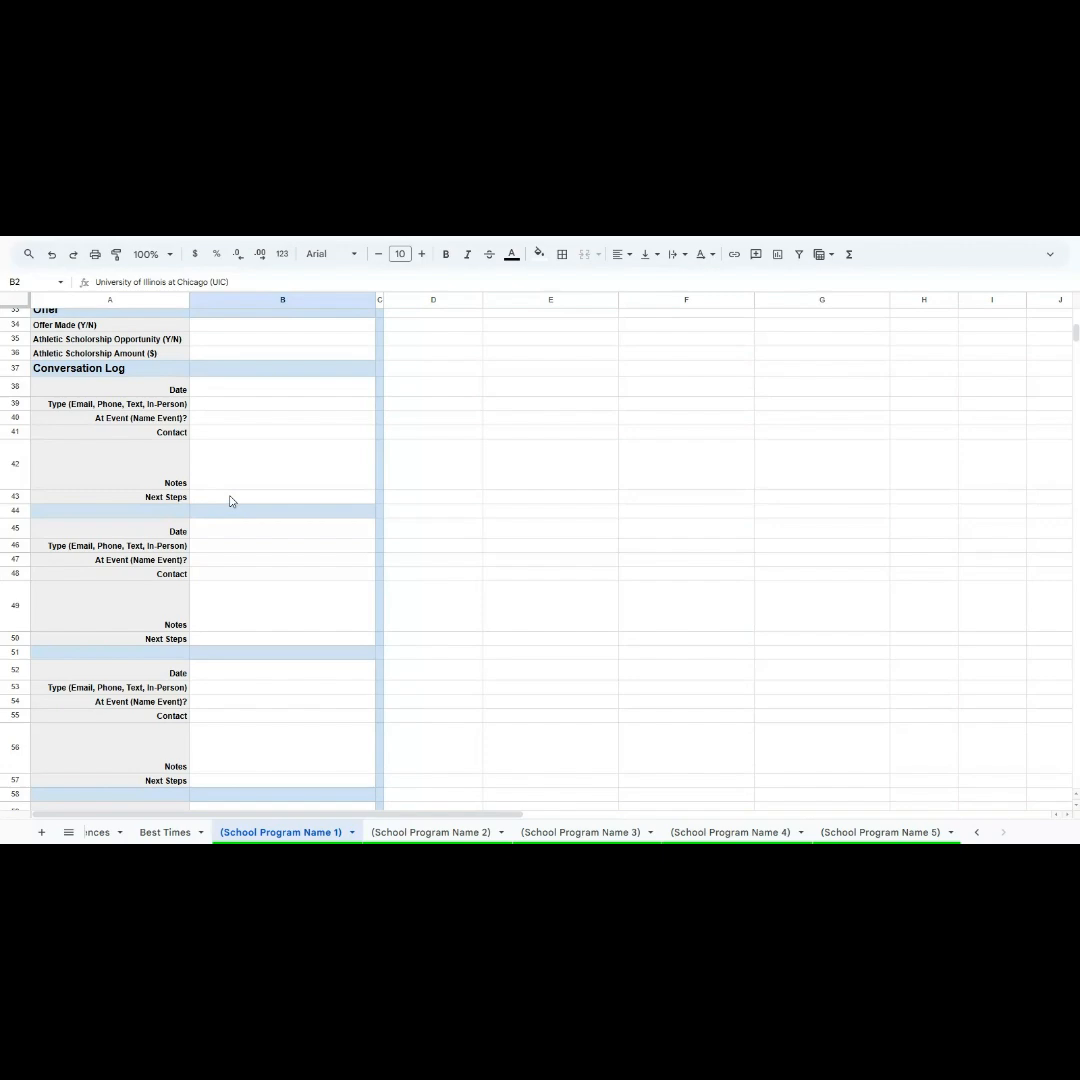
{"action": "scroll", "coordinate": [450, 520], "scroll_direction": "up", "scroll_amount": 10}
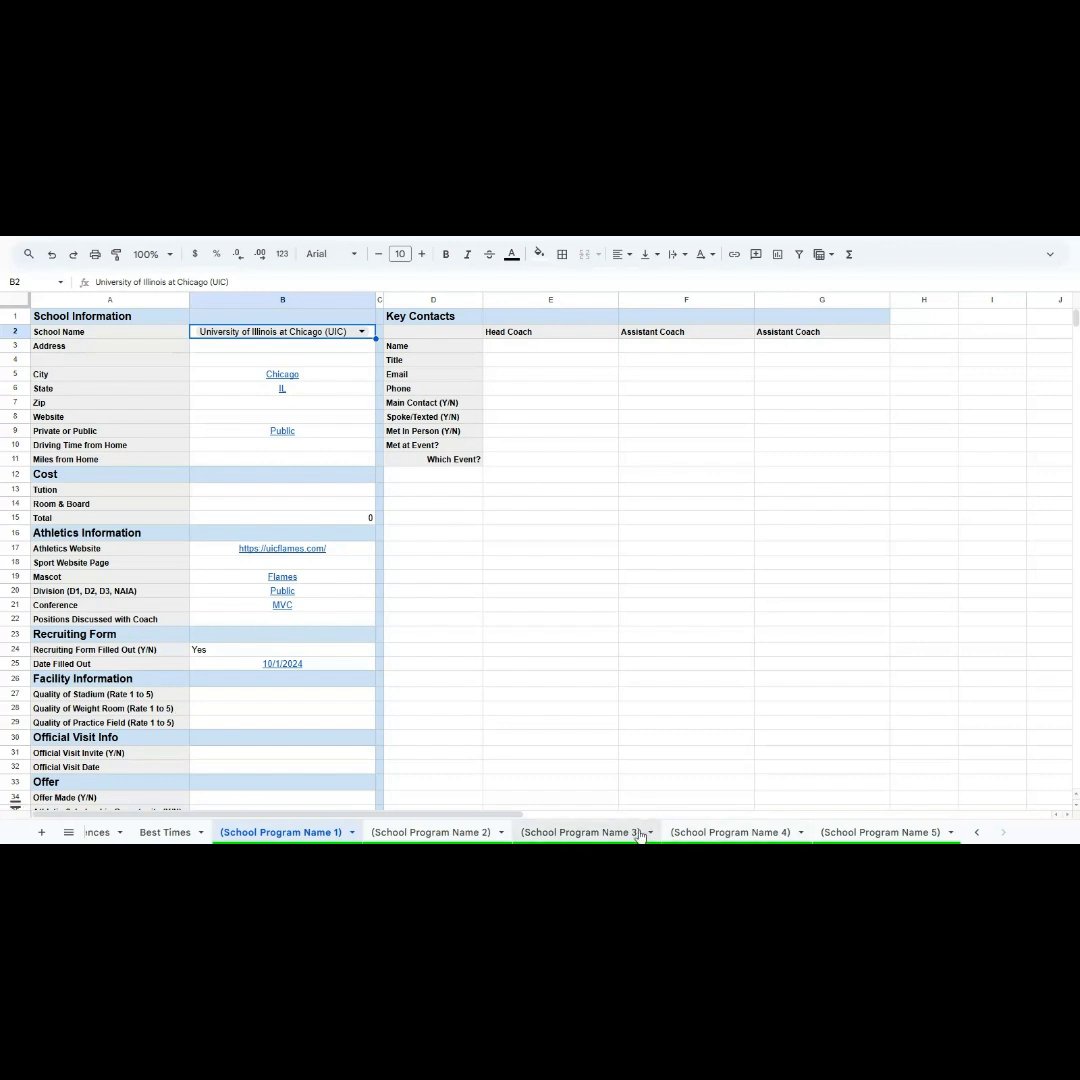
Open the (School Program Name 4) sheet and view its sheet management options, including the copy destinations.
{"action": "left_click", "coordinate": [722, 831]}
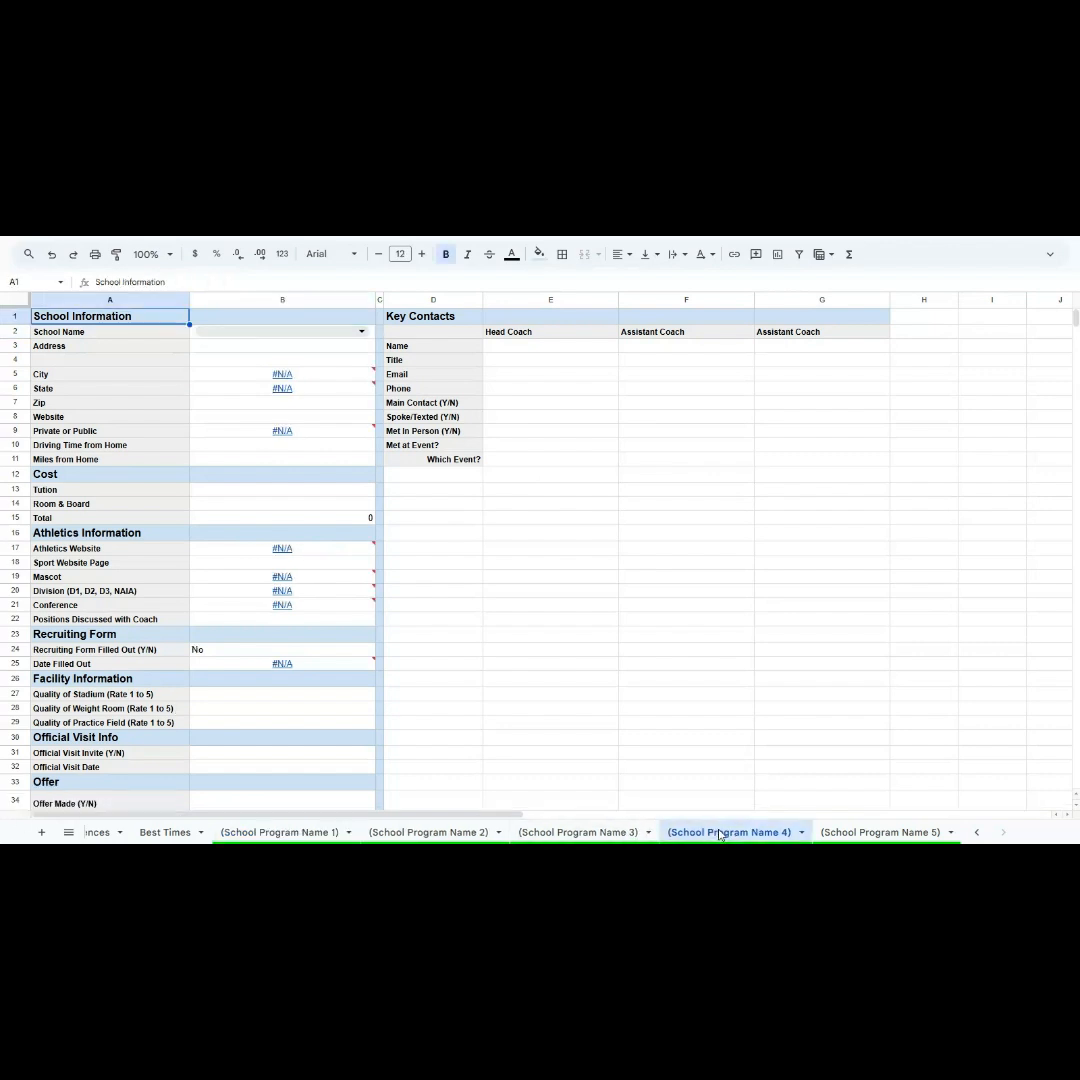
{"action": "right_click", "coordinate": [720, 834]}
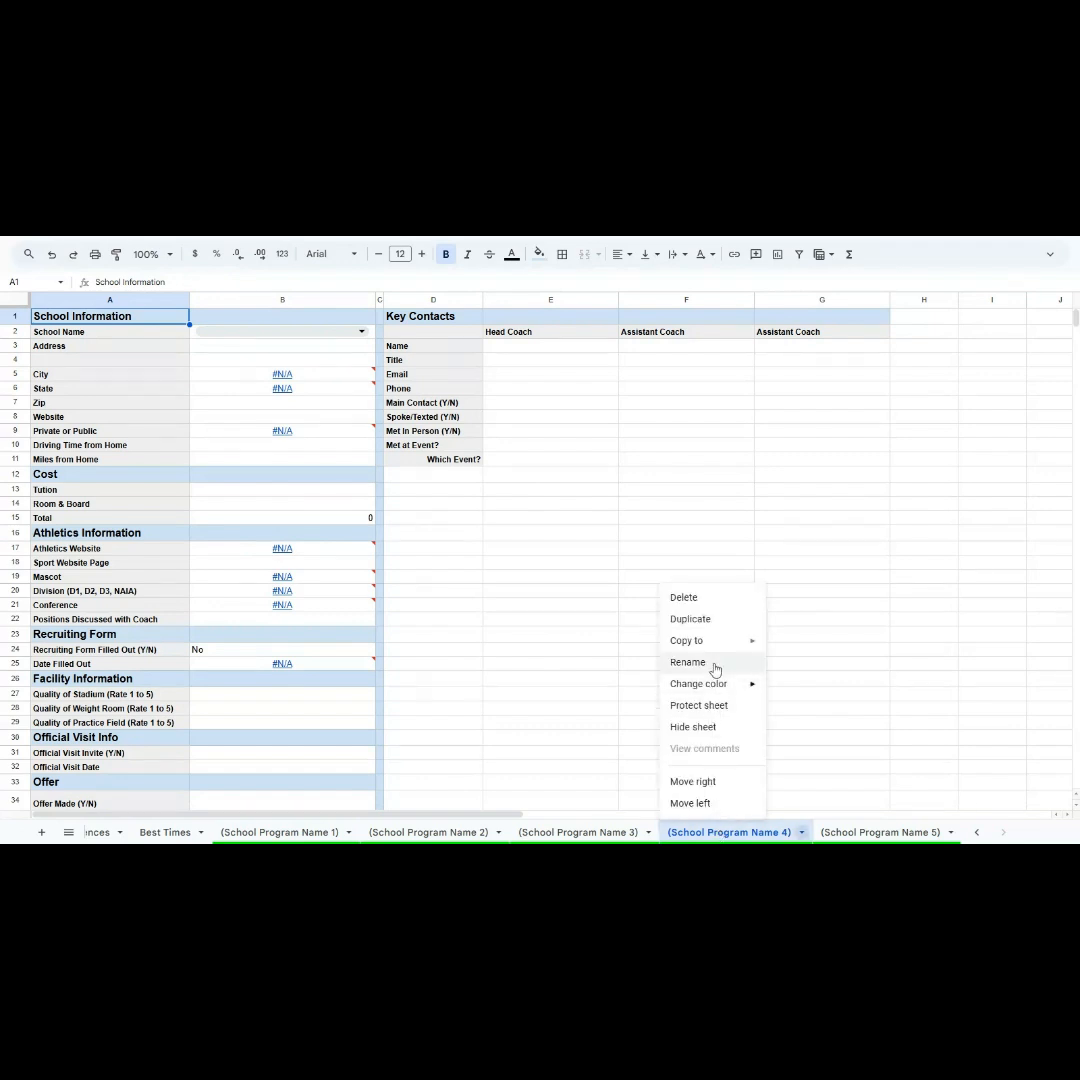
{"action": "mouse_move", "coordinate": [703, 650]}
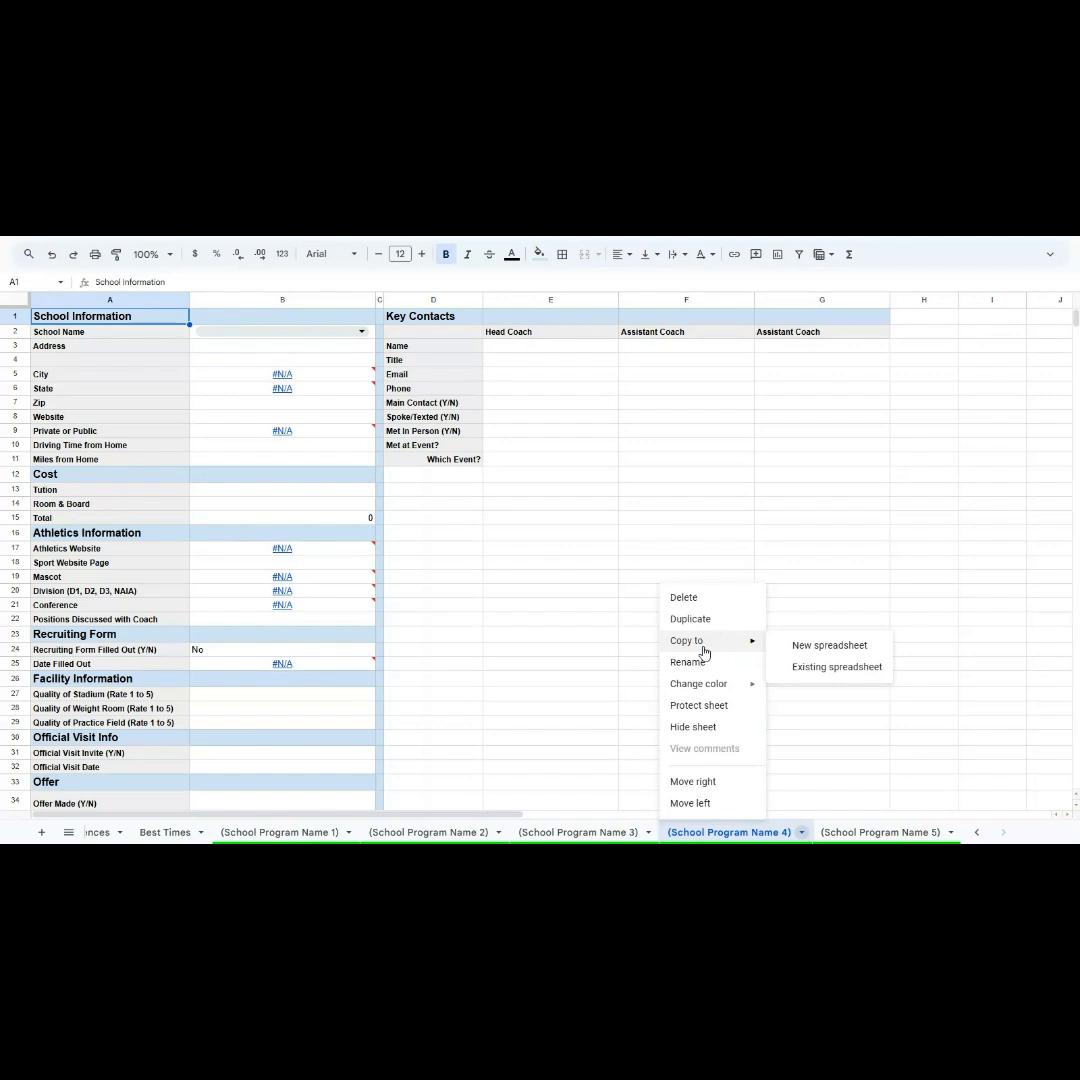
{"action": "left_click", "coordinate": [595, 417]}
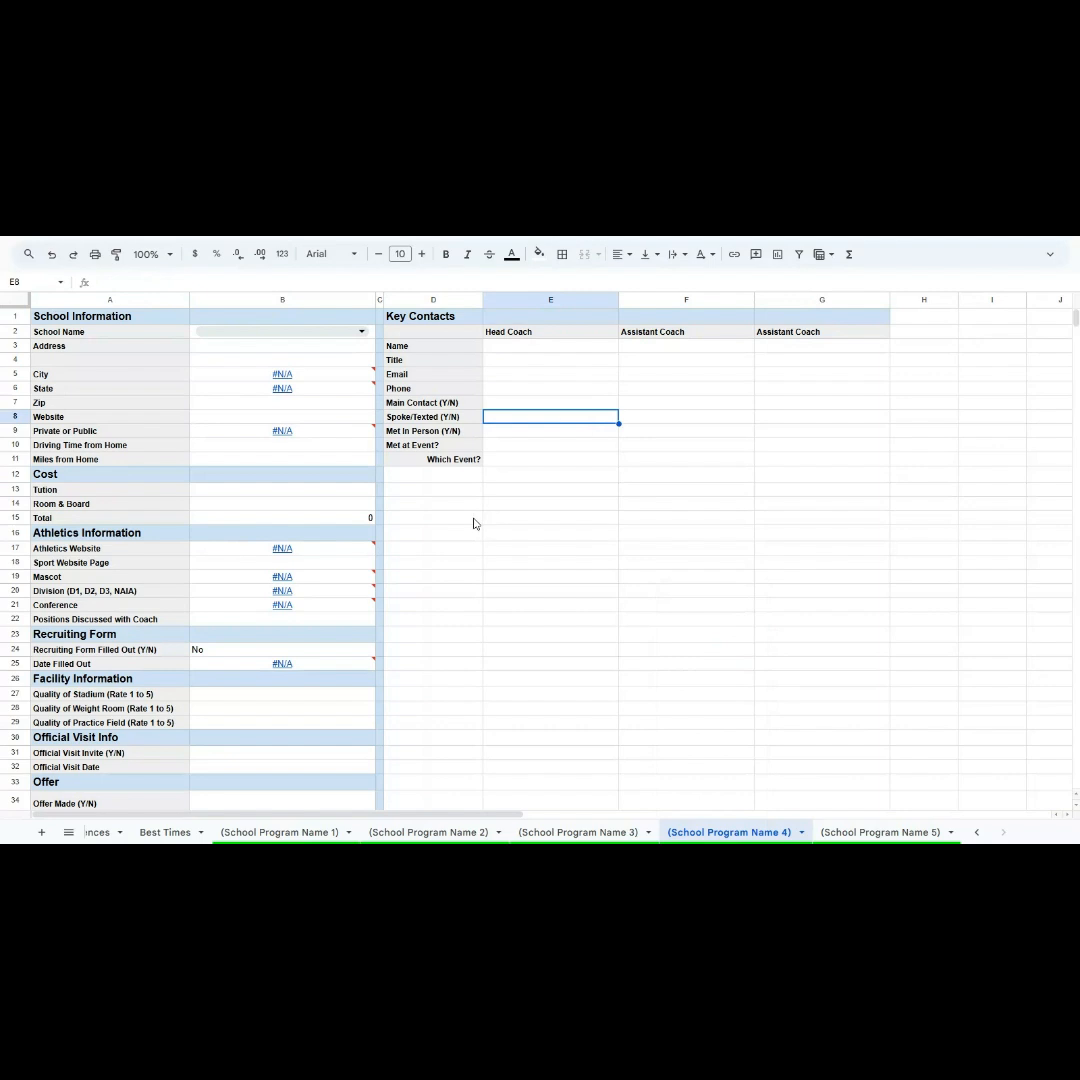
View the column commands available for column H, beside the Key Contacts table.
{"action": "left_click", "coordinate": [920, 297]}
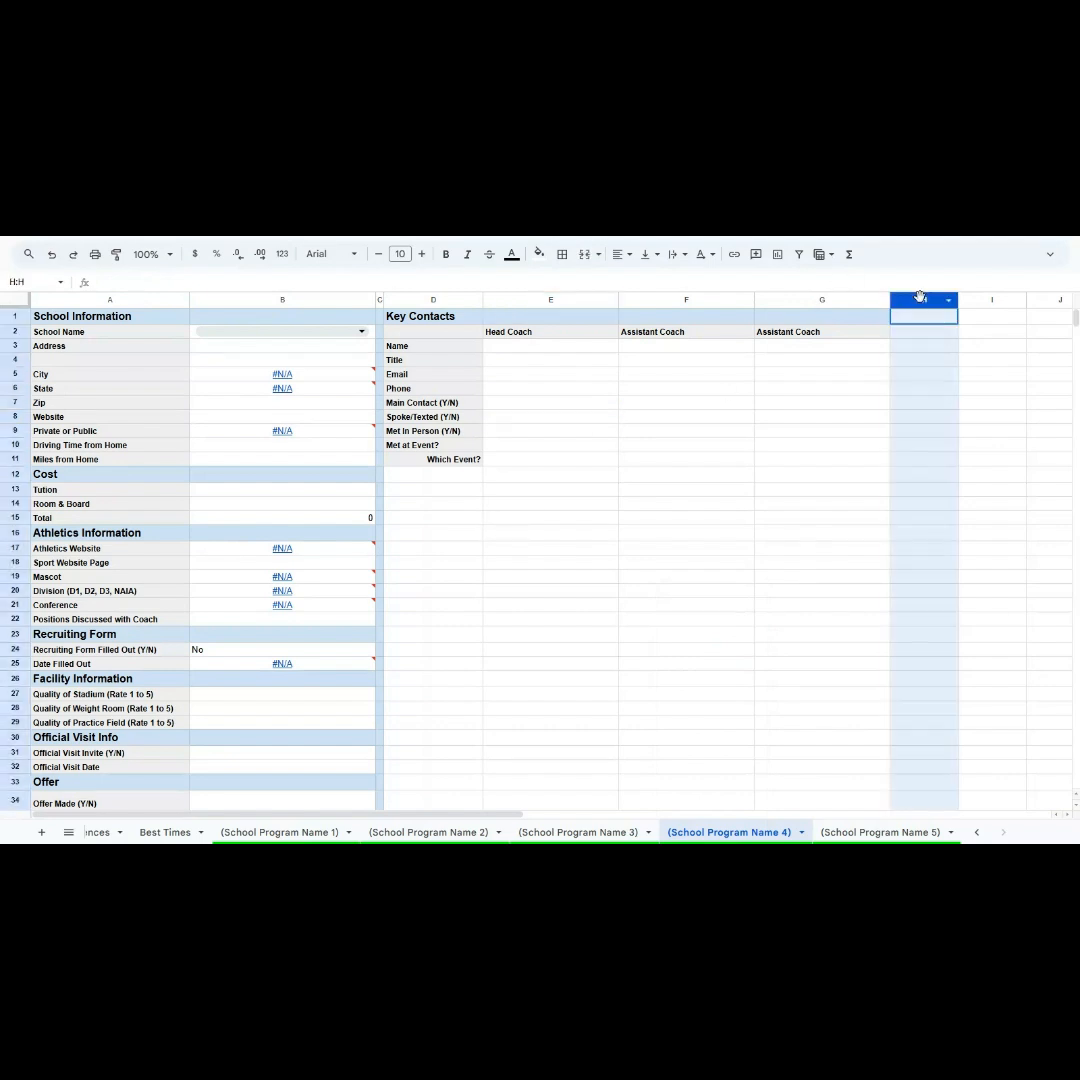
{"action": "right_click", "coordinate": [920, 297]}
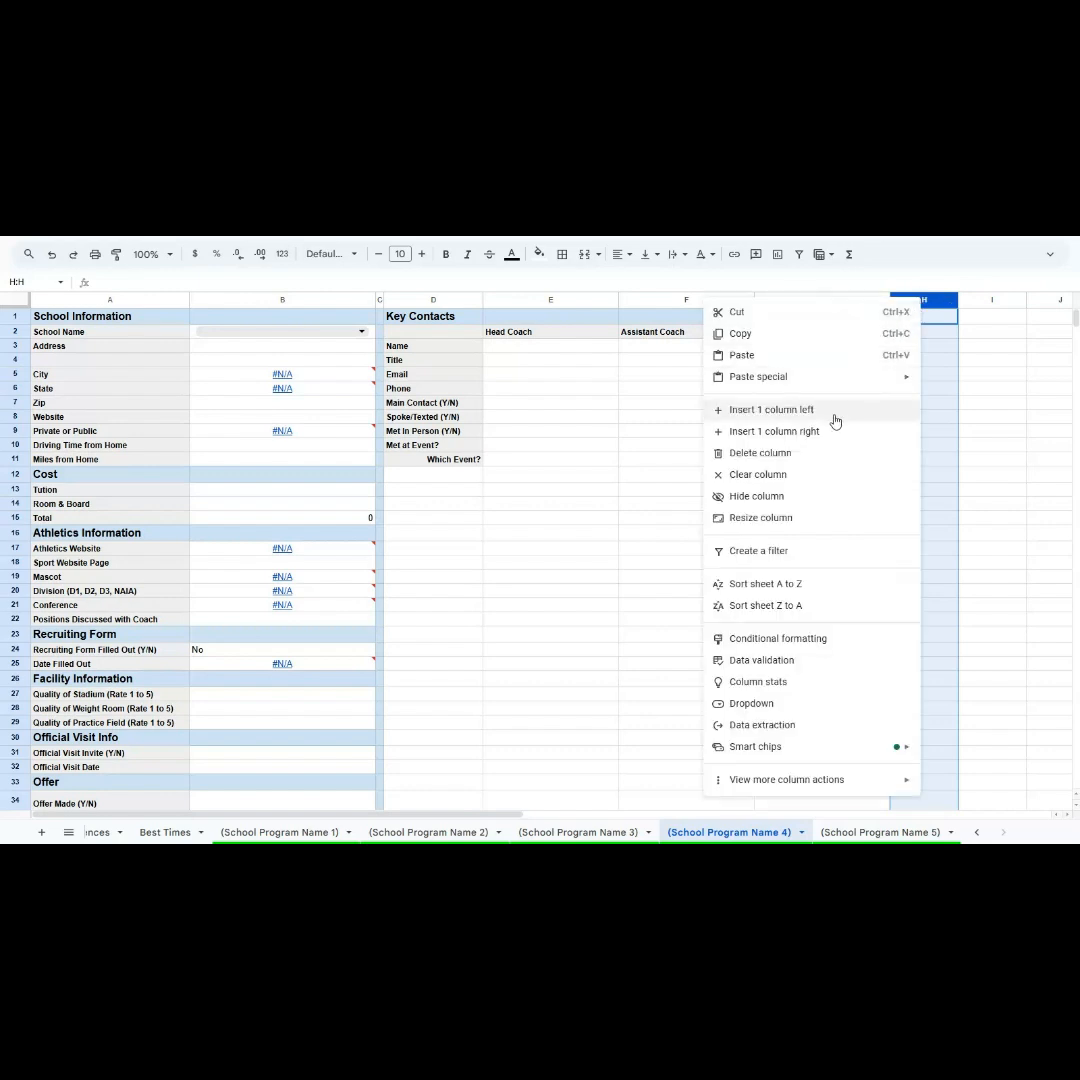
{"action": "left_click", "coordinate": [976, 394]}
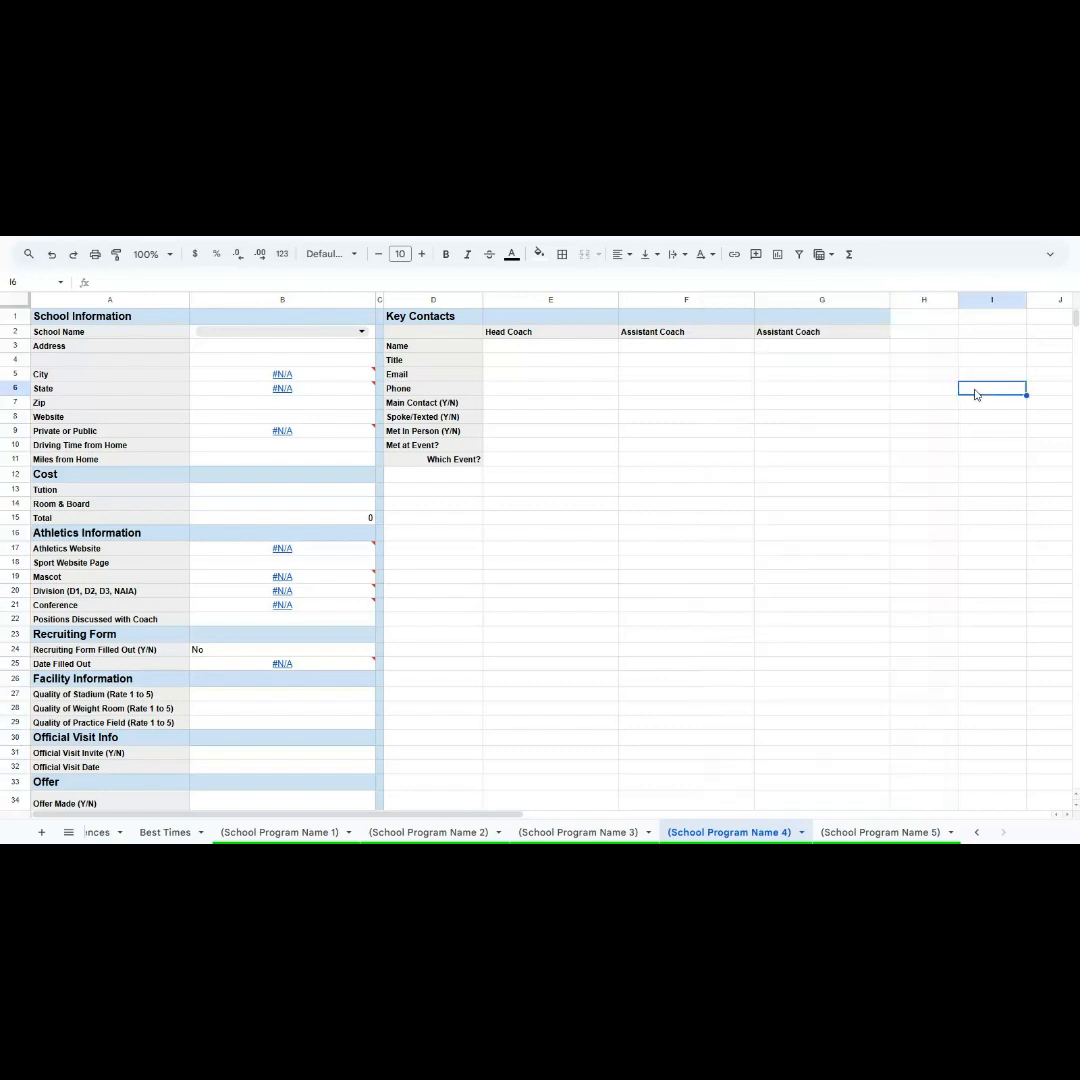